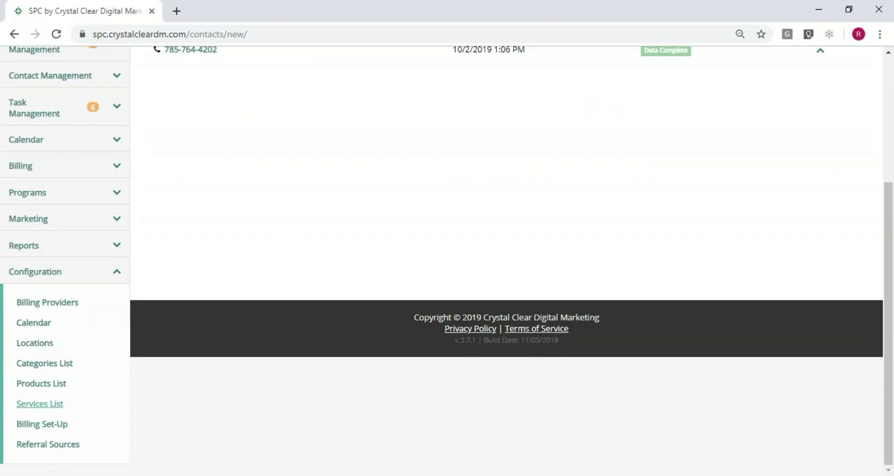
Open the categories list and review the existing categories, subcategories and their types
click(50, 370)
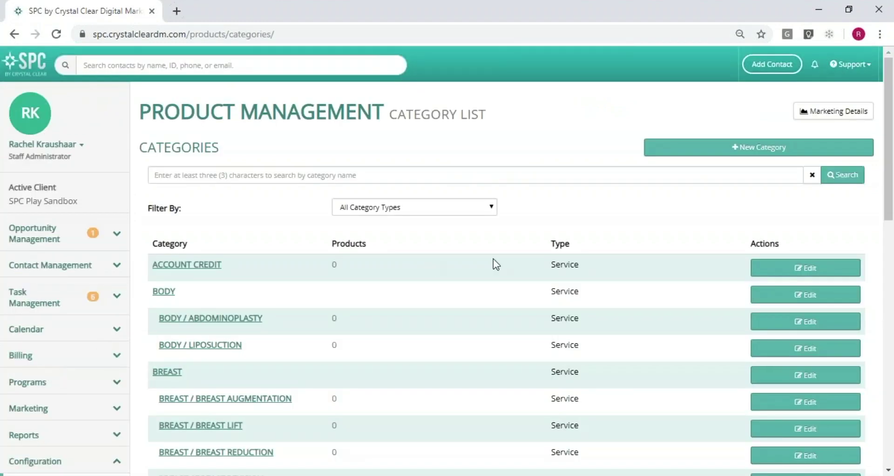
drag(890, 167, 885, 388)
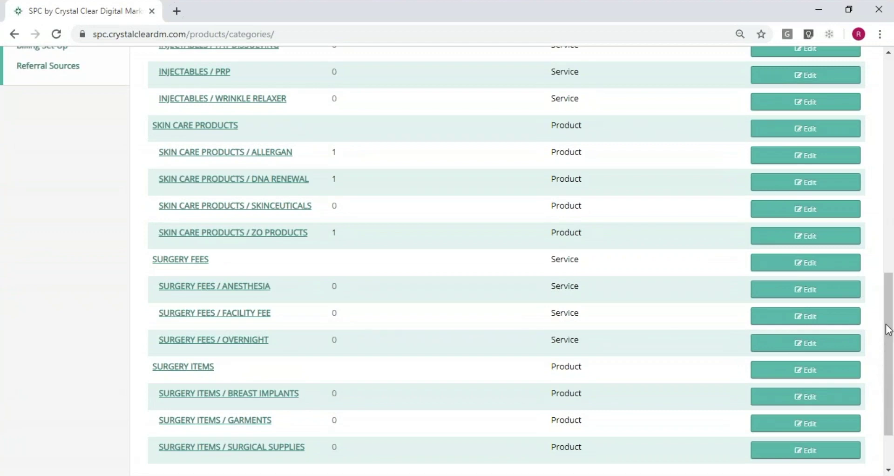
drag(890, 319, 890, 157)
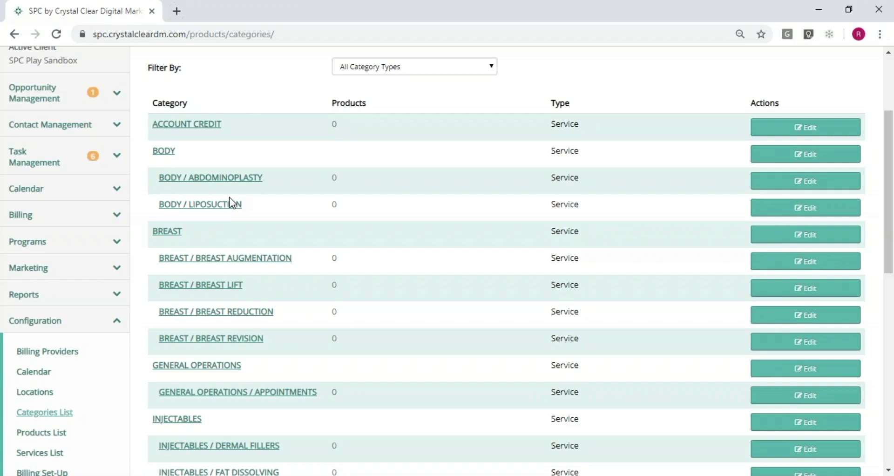
Open the services list and review the active services with their prices and price ranges
click(44, 454)
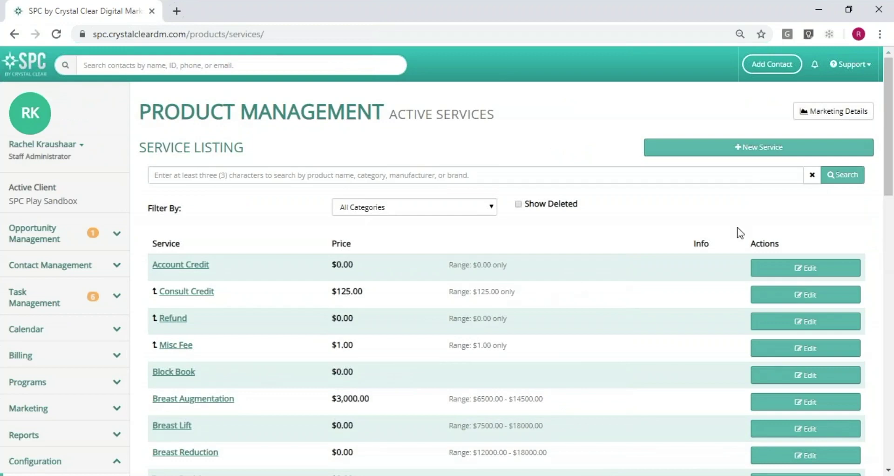
drag(889, 171, 881, 466)
scroll(854, 413, up, 12)
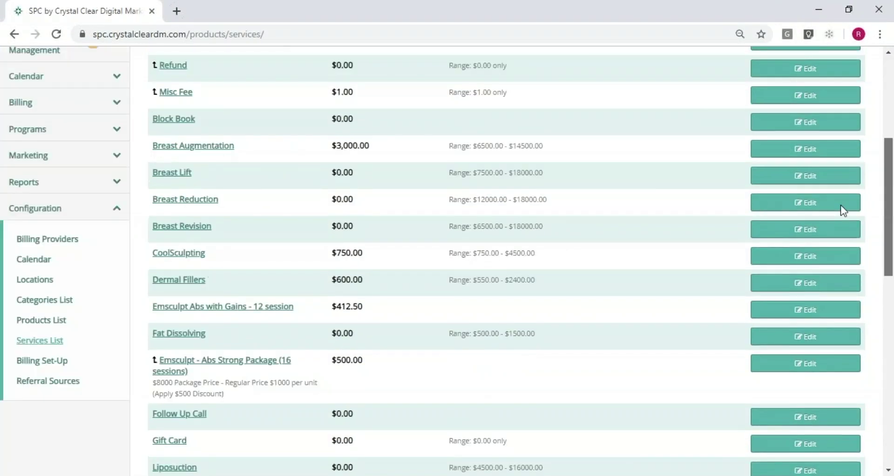
scroll(841, 205, up, 6)
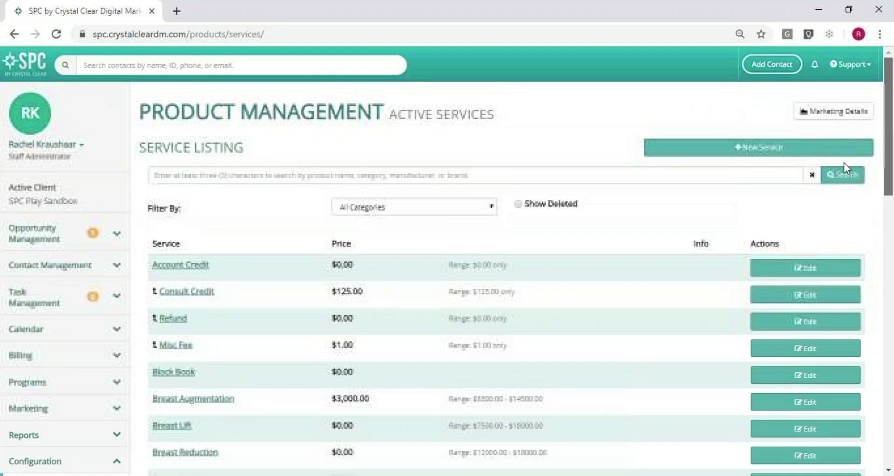
scroll(848, 248, down, 7)
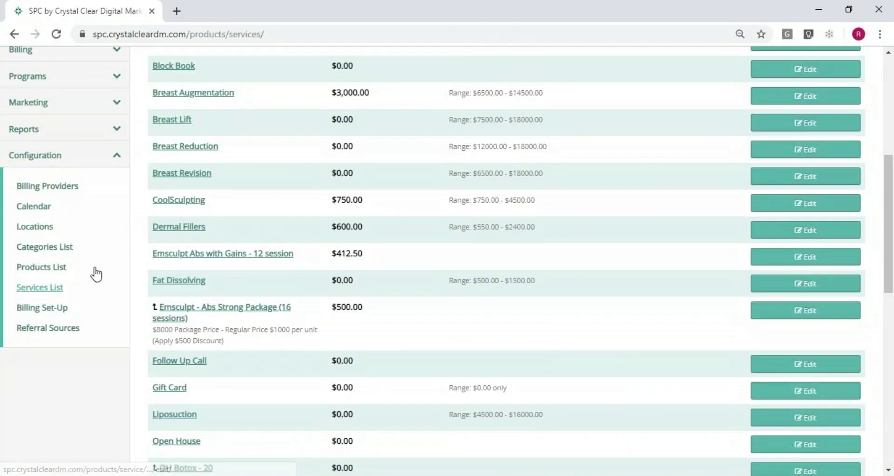
Start a new category titled LASER in the categories list, leaving it without a parent category
click(69, 251)
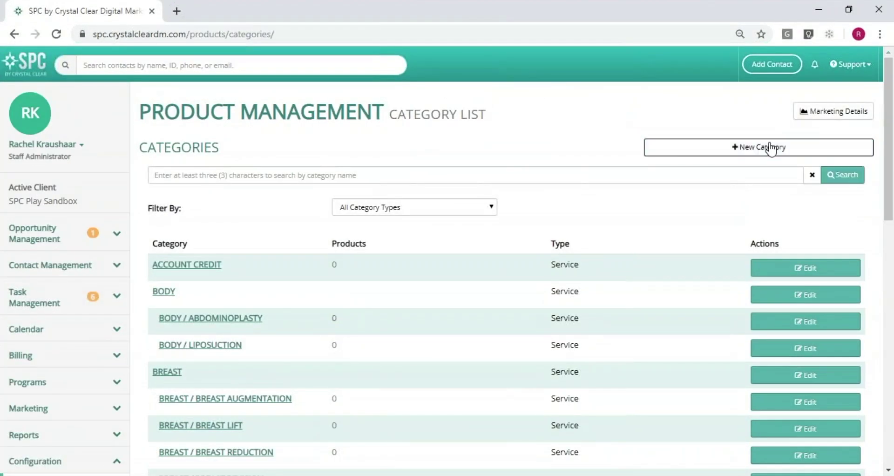
click(770, 148)
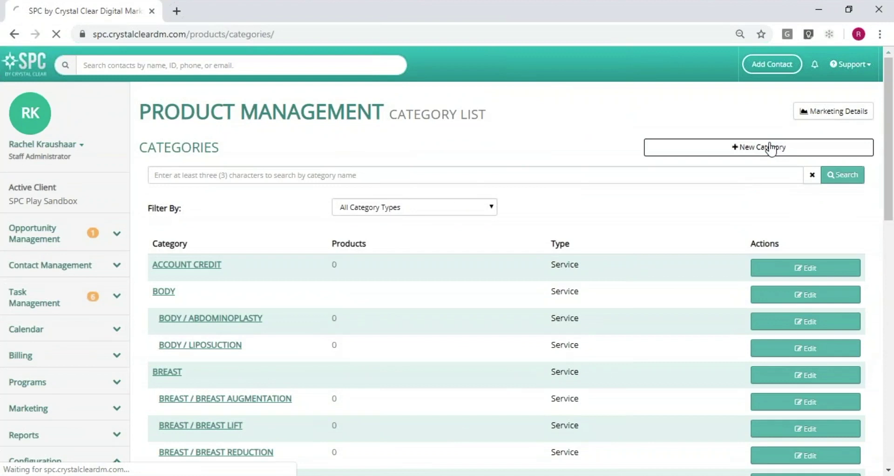
click(335, 190)
text(LASER)
click(175, 231)
click(175, 231)
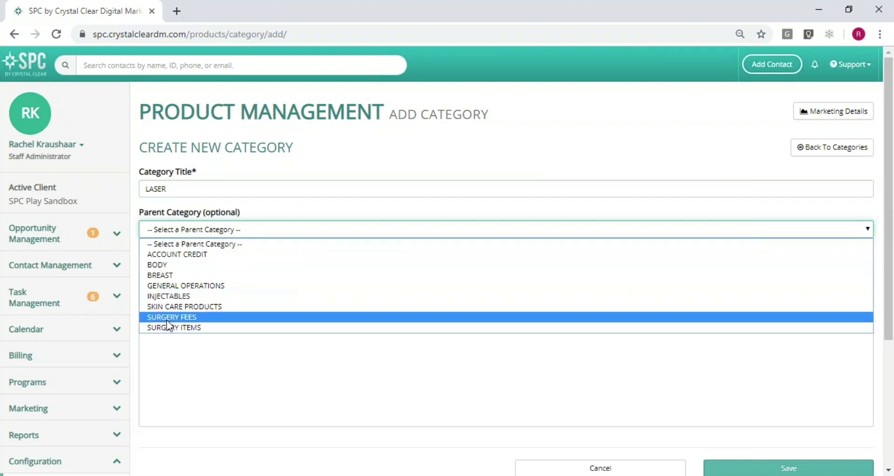
click(189, 212)
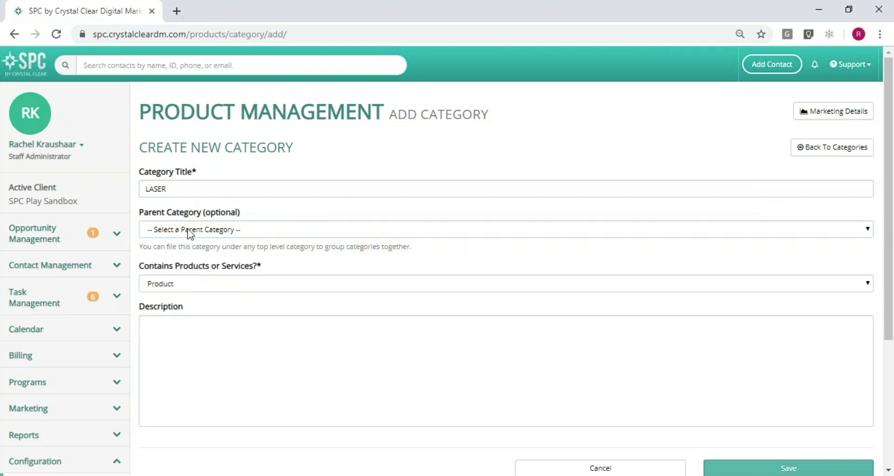
Set the LASER category to contain services and save it
click(181, 286)
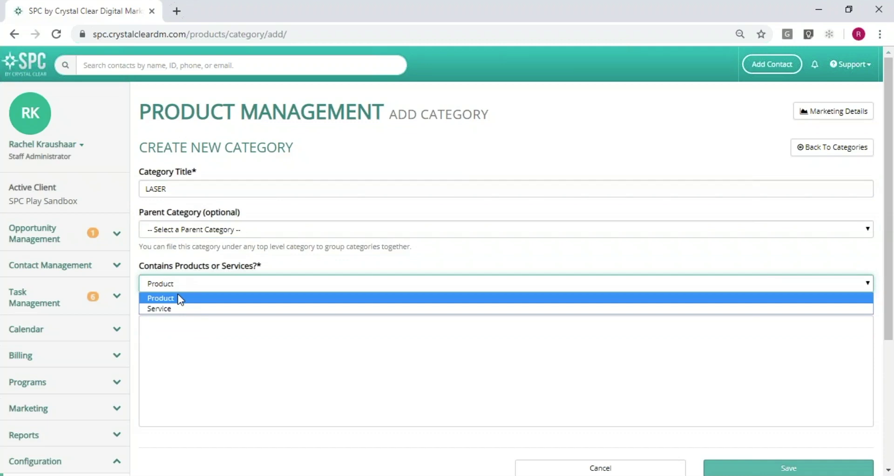
click(178, 309)
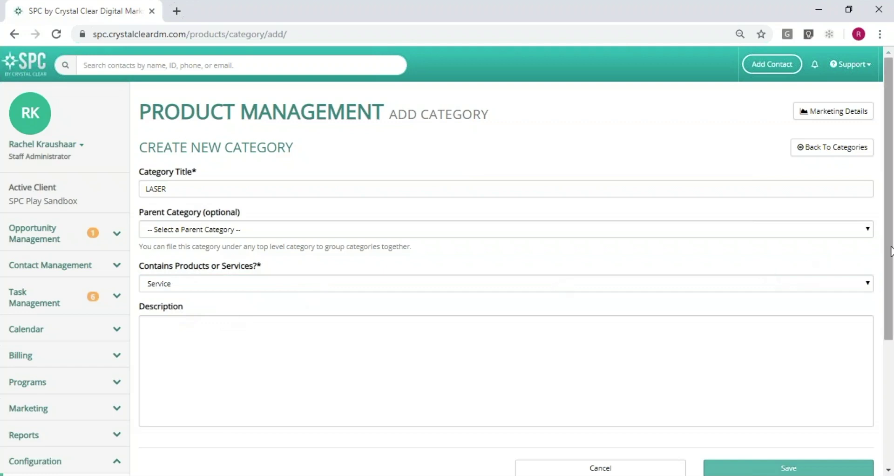
drag(890, 252, 890, 305)
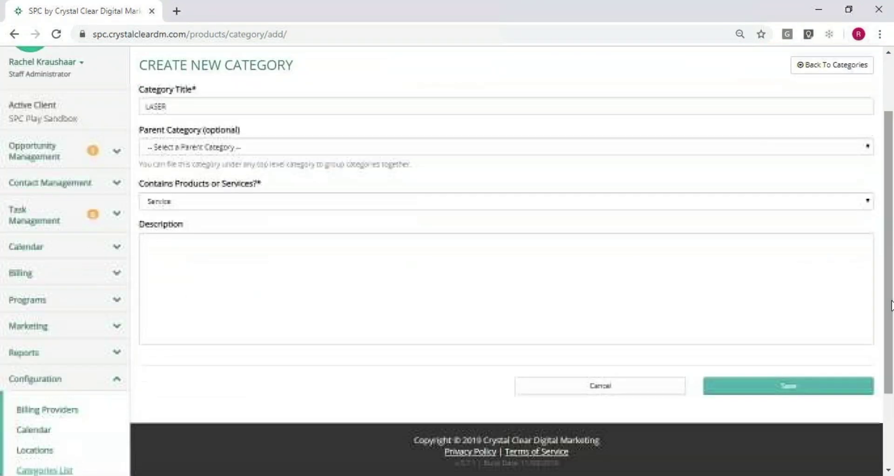
click(820, 394)
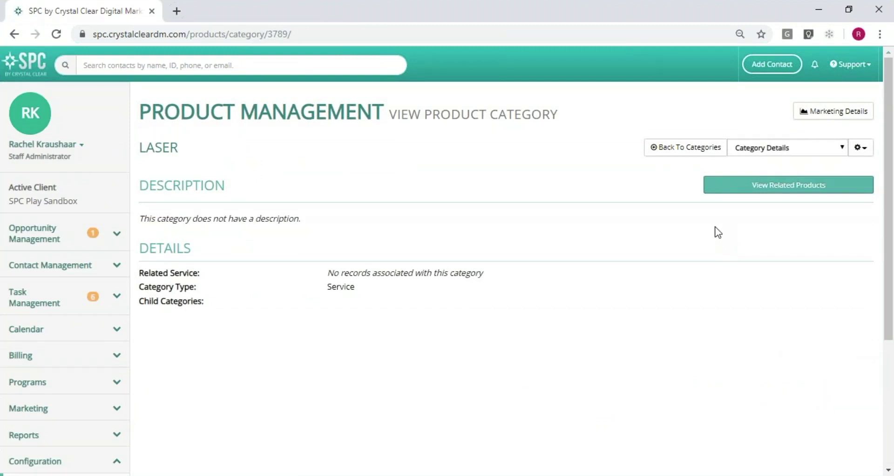
Return to the category list and check the LASER entry among the existing categories
click(682, 148)
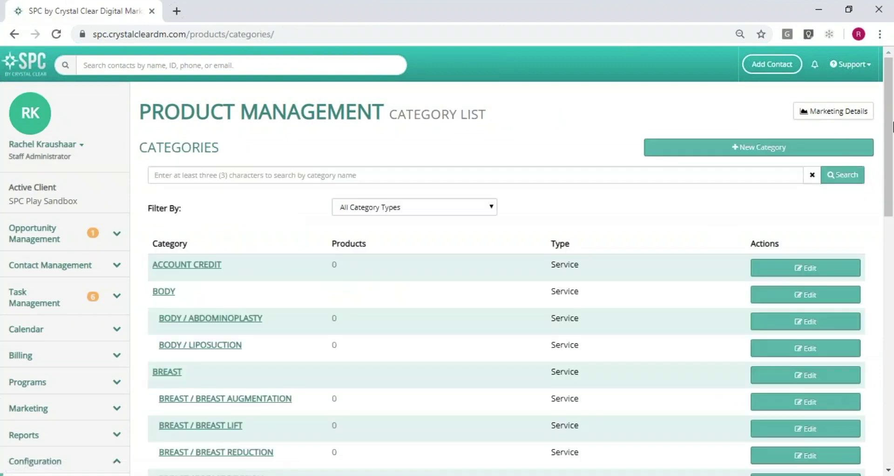
drag(890, 120, 889, 279)
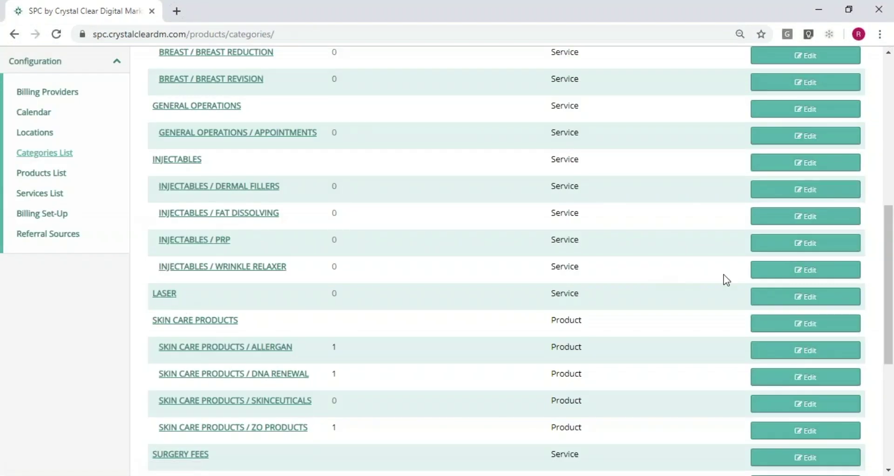
drag(885, 274, 889, 143)
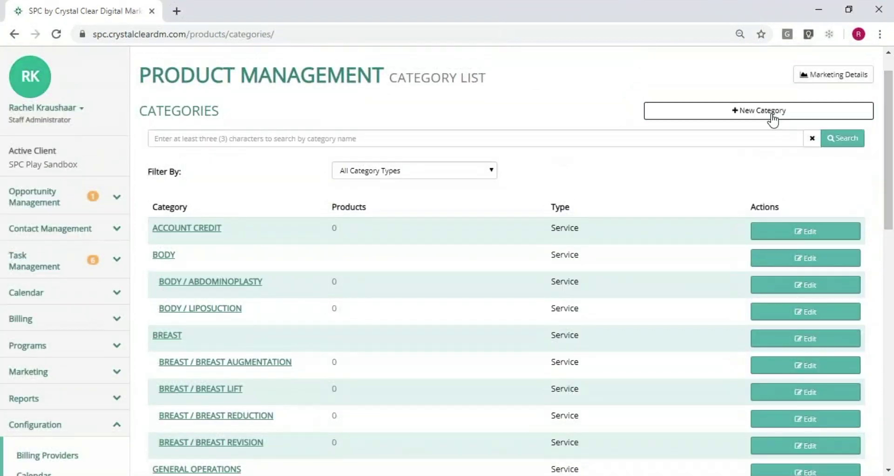
Start another new category titled LASER HAIR REMOVAL with LASER as its parent category
click(794, 86)
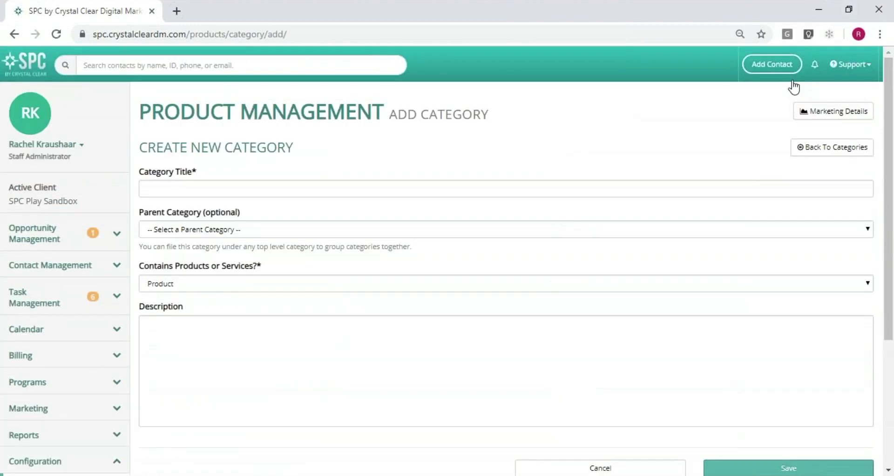
click(449, 185)
text(L)
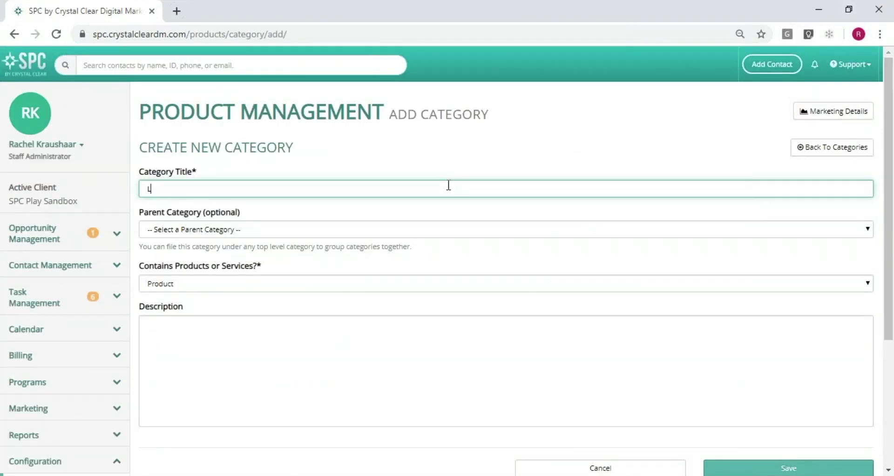
text(ASER HAIR REMOVAL)
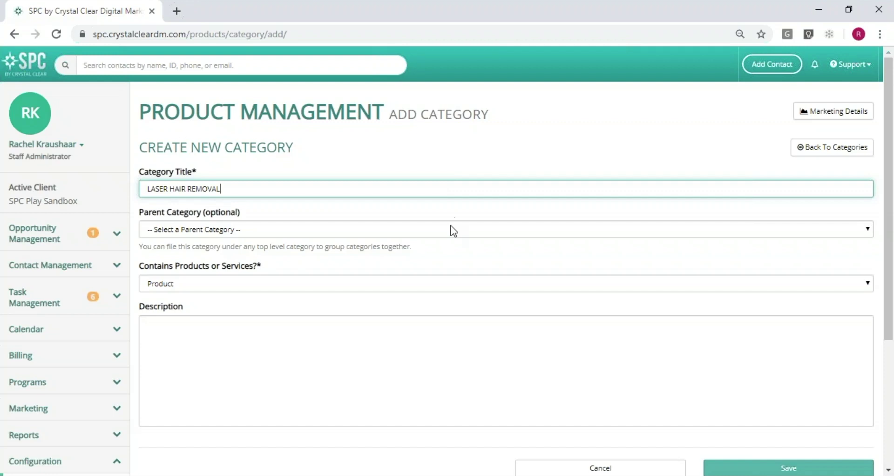
click(450, 218)
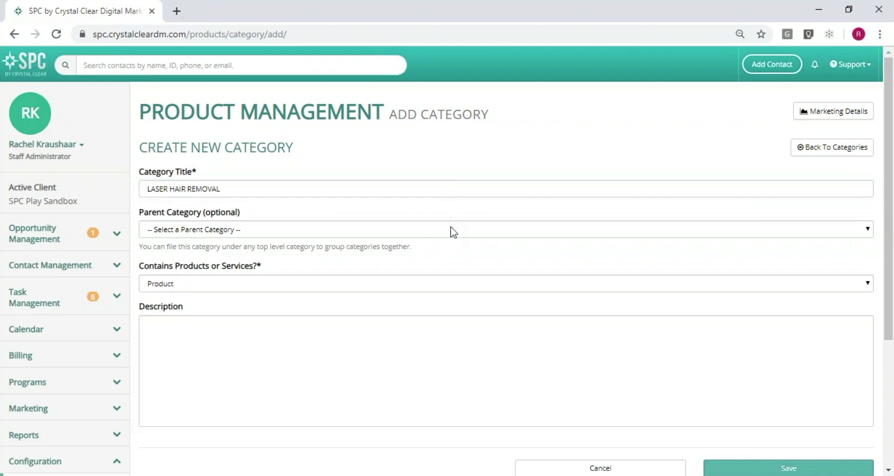
click(450, 228)
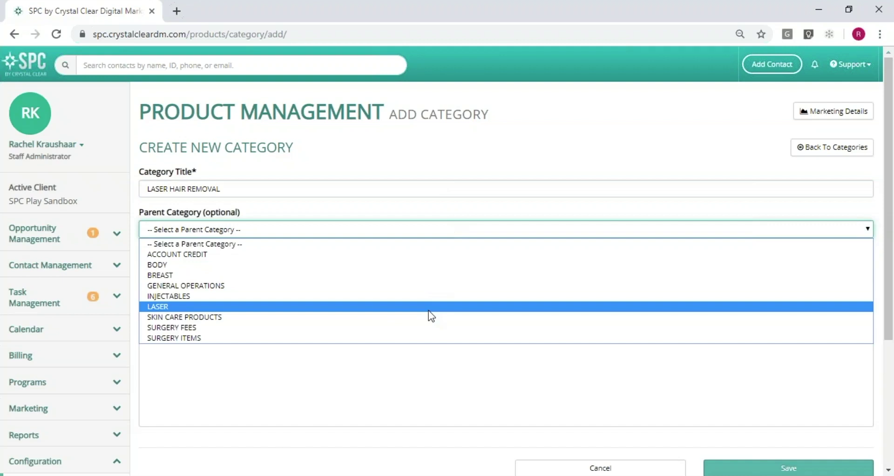
click(428, 310)
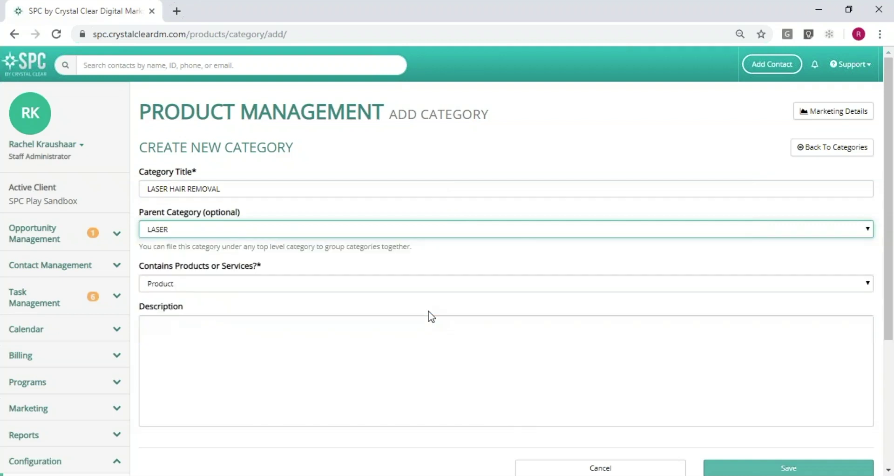
Save LASER HAIR REMOVAL as a Service category and check its entry in the category list
click(411, 282)
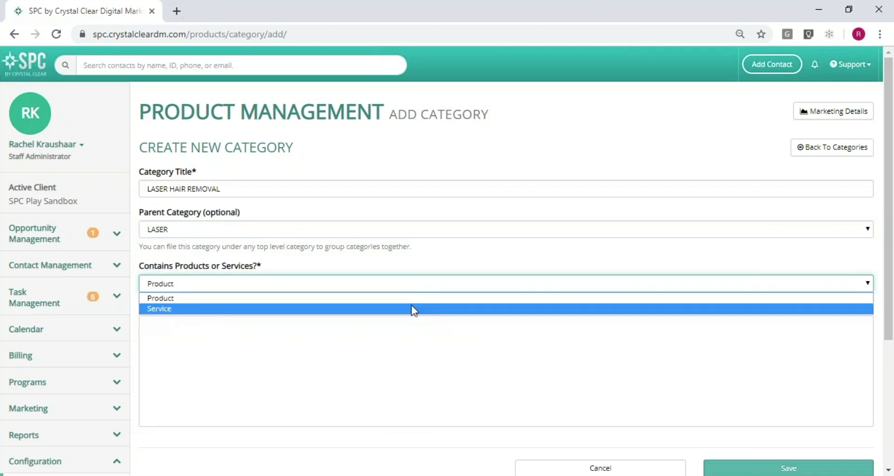
click(412, 309)
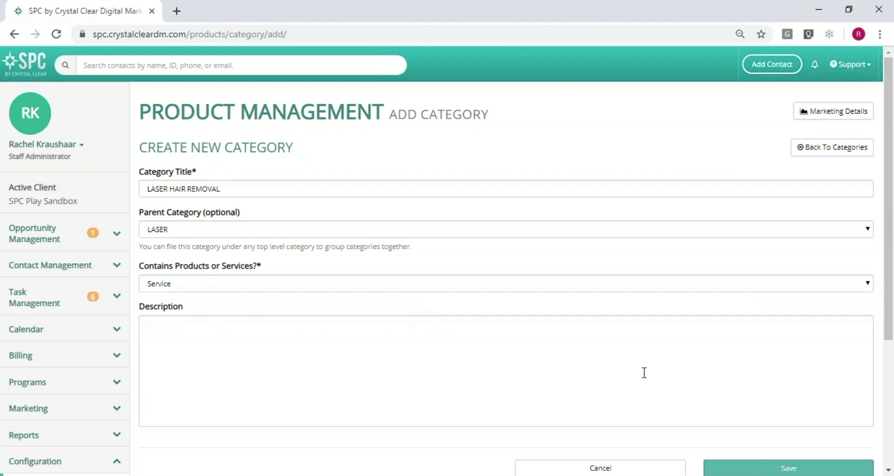
scroll(890, 331, down, 2)
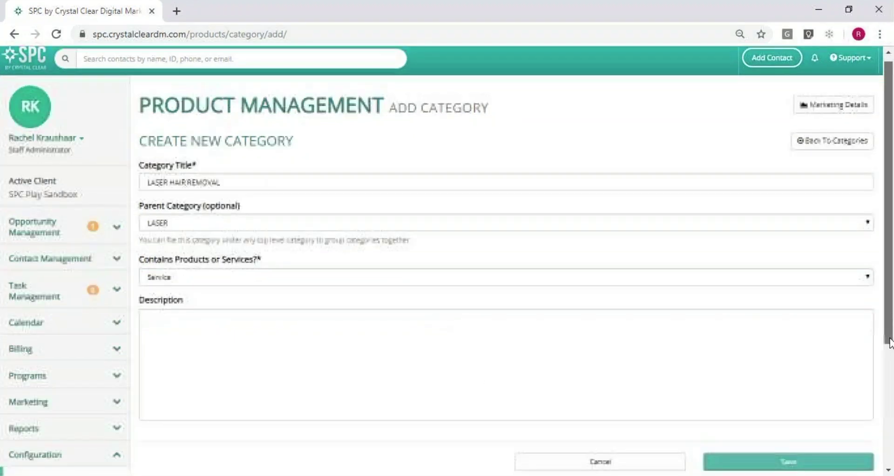
click(828, 421)
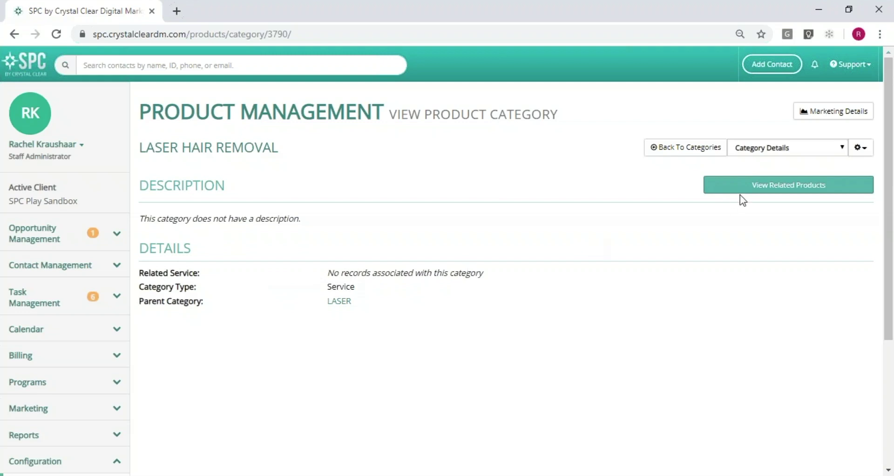
click(713, 150)
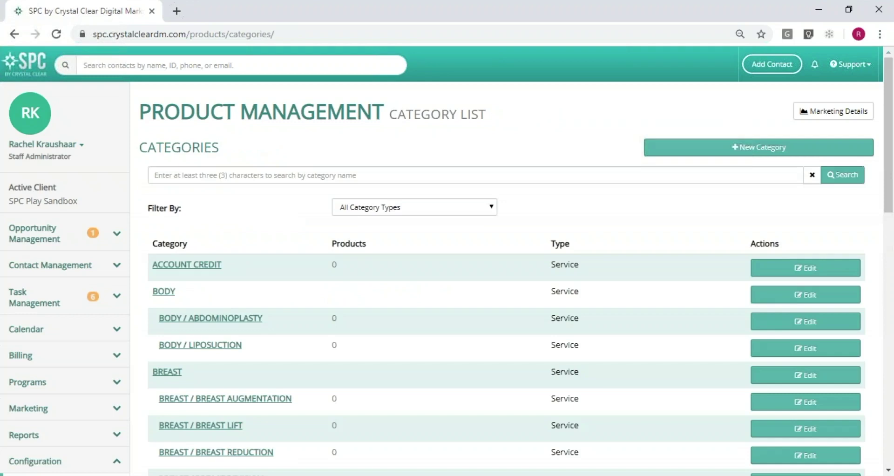
scroll(248, 348, down, 8)
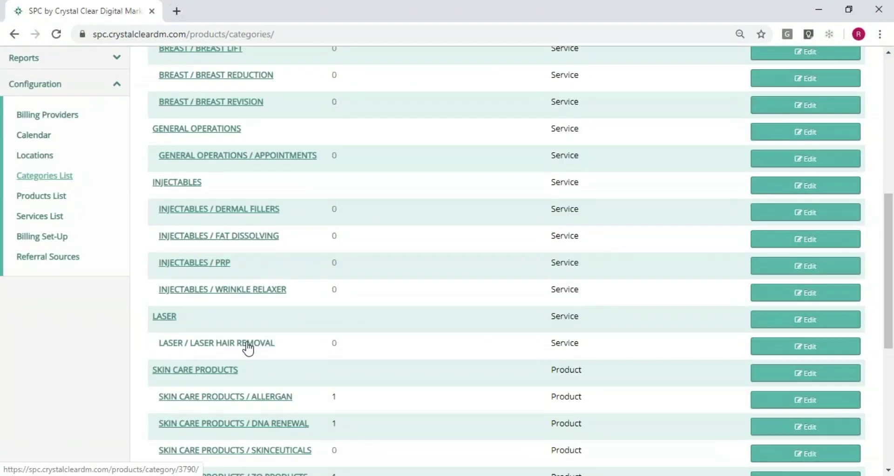
Start a new service from the services list and name it Laser Hair Removal
click(55, 221)
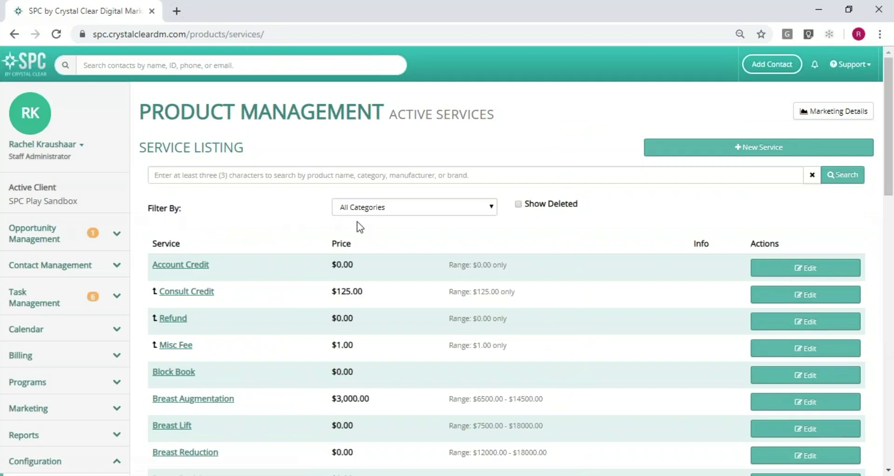
click(720, 160)
click(326, 229)
text(Laser Hair Removal)
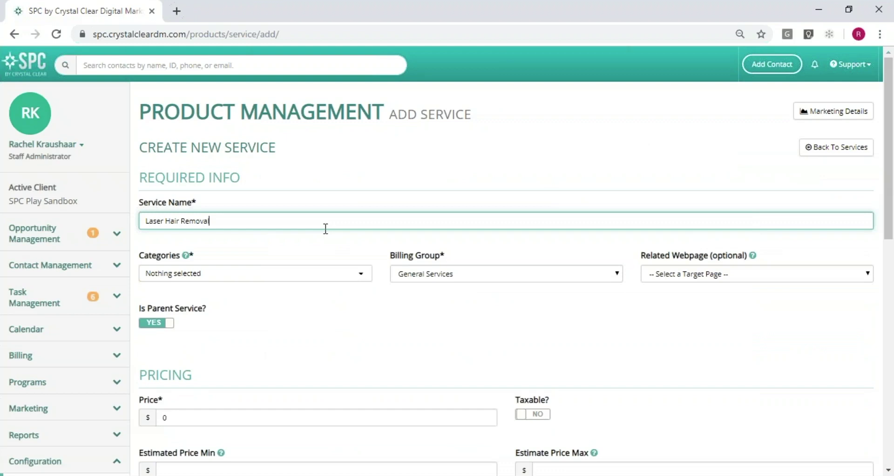
click(326, 209)
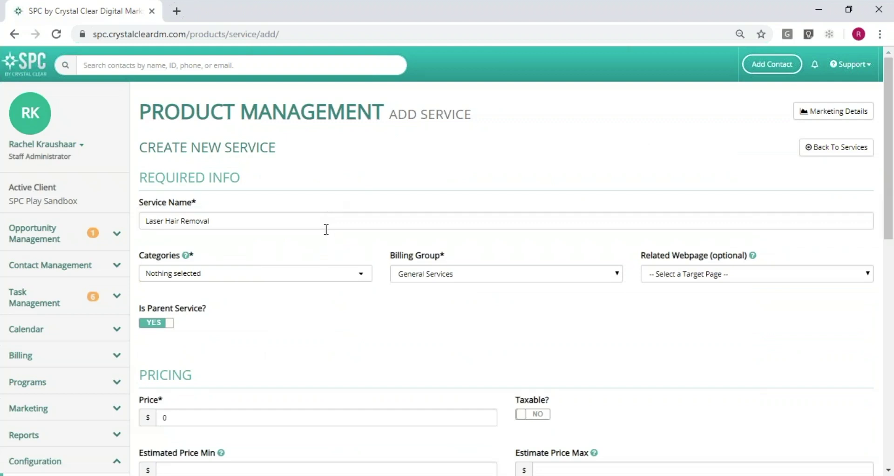
Assign the Laser Hair Removal service to the LASER / LASER HAIR REMOVAL category
click(313, 277)
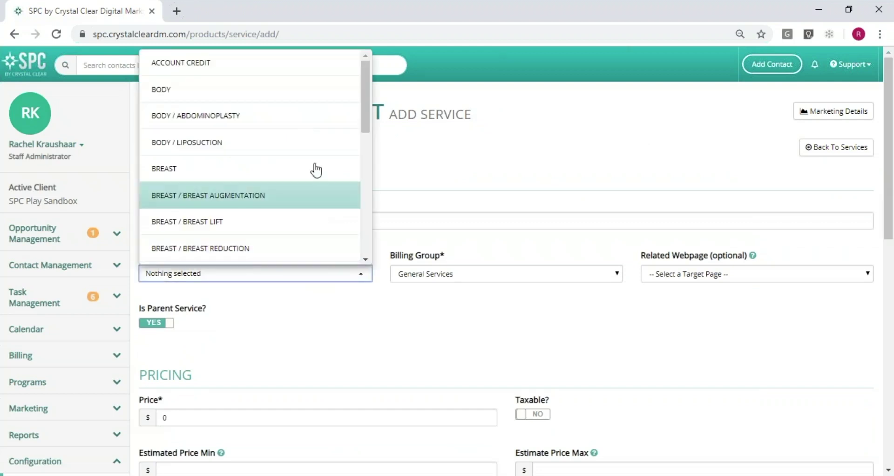
drag(364, 111, 362, 215)
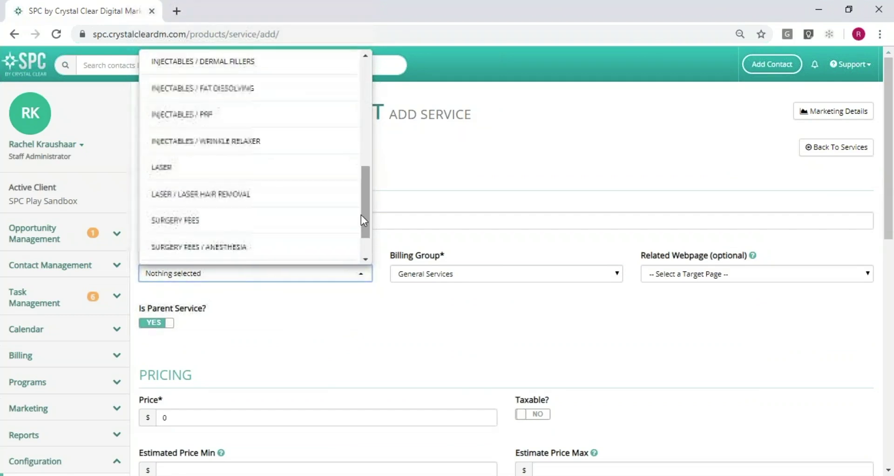
click(304, 199)
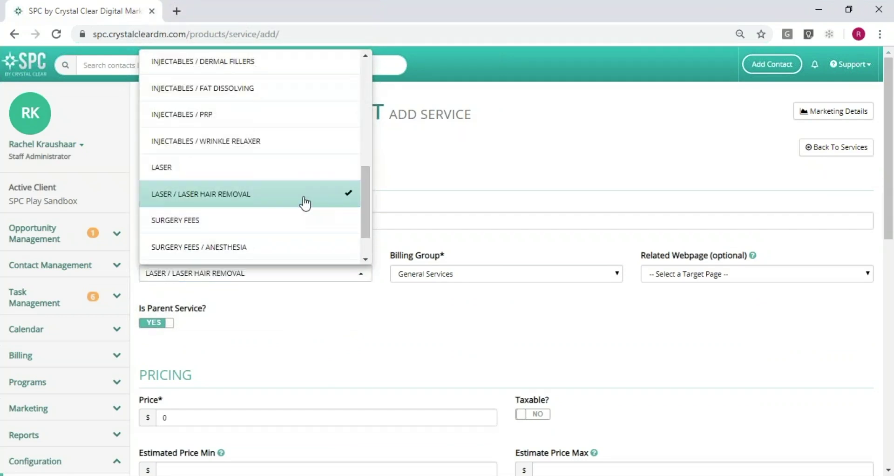
click(271, 354)
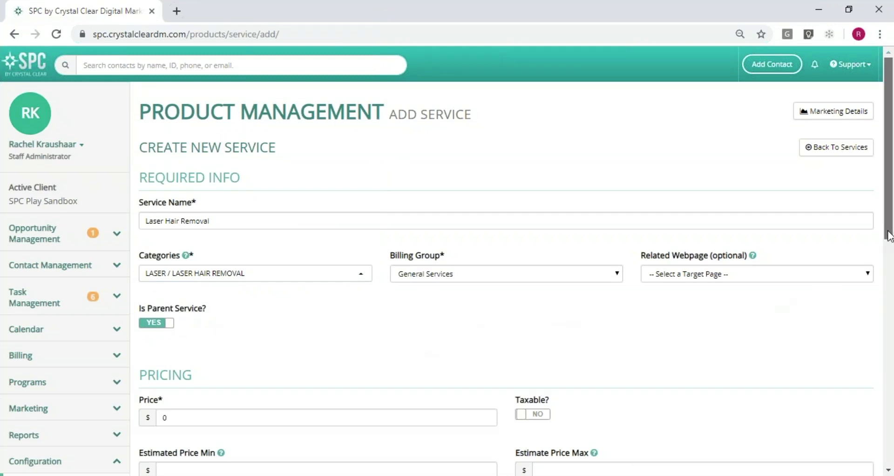
Set the service's estimated price range to a minimum of $25 and a maximum of $3200
scroll(890, 270, down, 1)
scroll(890, 270, down, 3)
click(340, 288)
text(25)
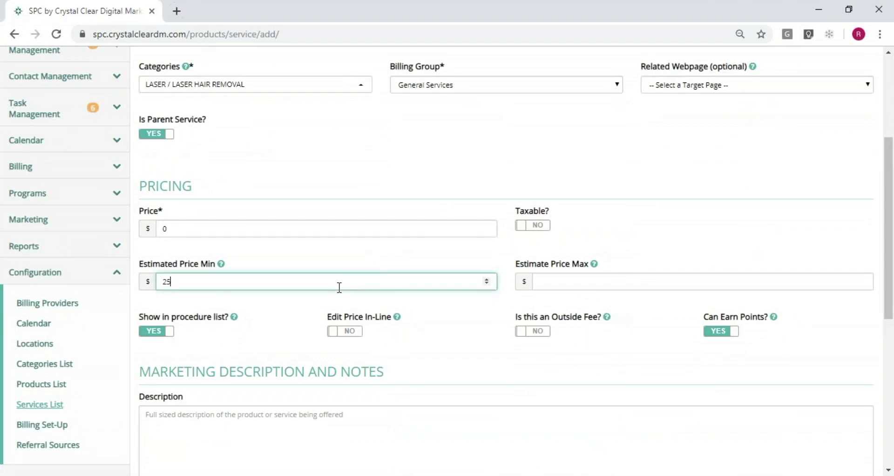
click(553, 280)
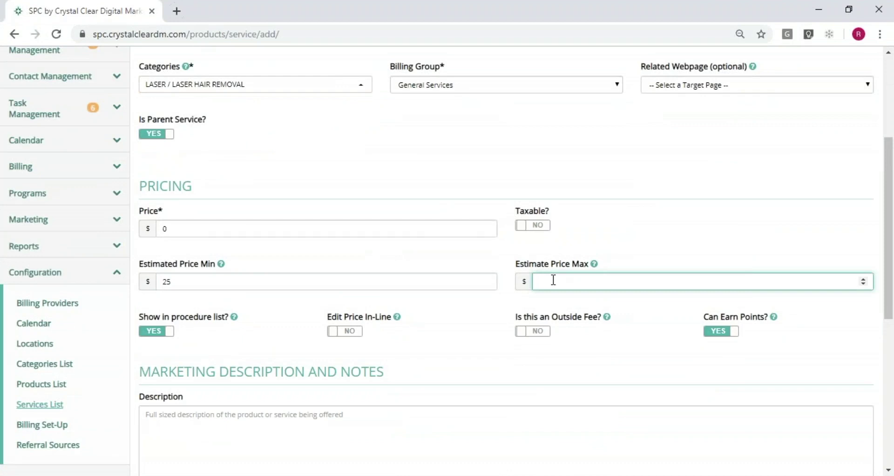
text(3200)
click(554, 305)
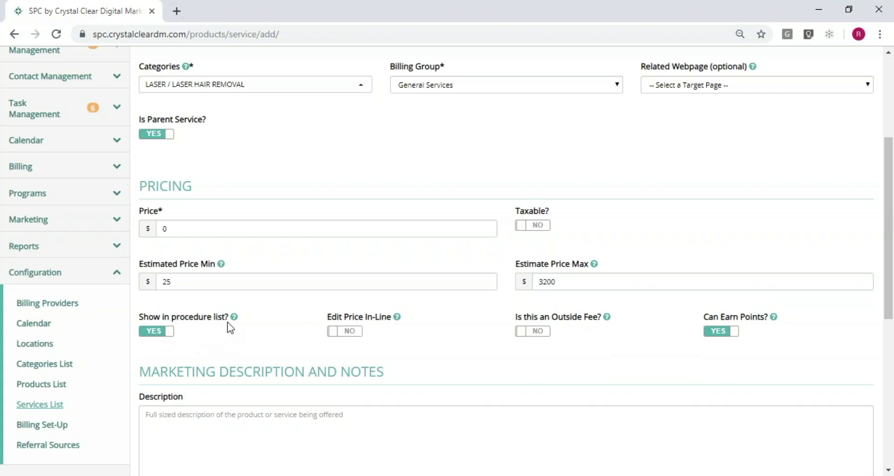
Save the Laser Hair Removal service and check its entry in the services list
mouse_move(235, 320)
drag(889, 294, 889, 428)
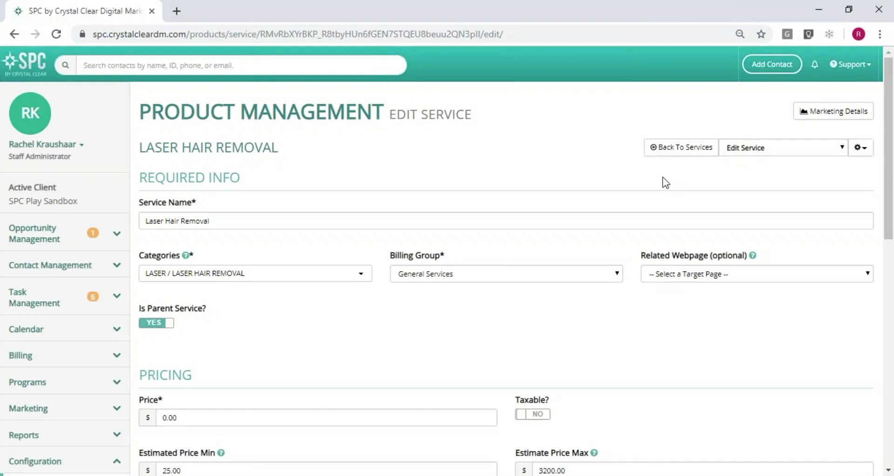
click(664, 151)
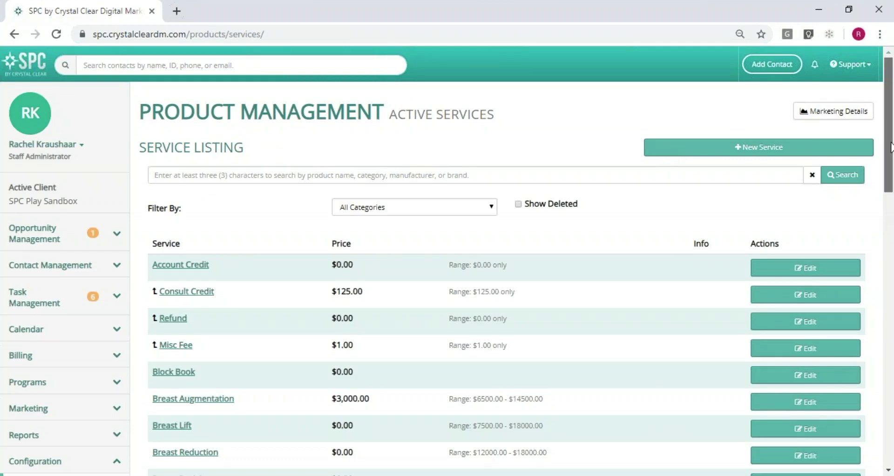
drag(891, 173, 890, 297)
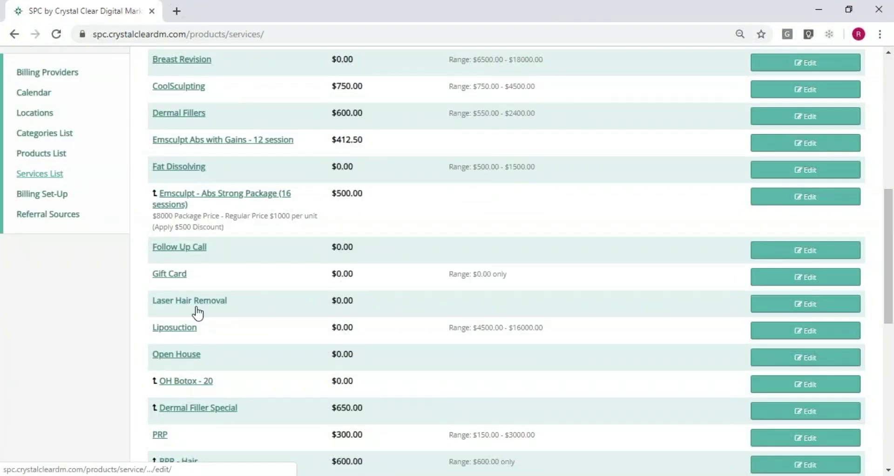
Start another new service from the services list and name it LHR - Lip
drag(890, 255, 890, 126)
click(749, 143)
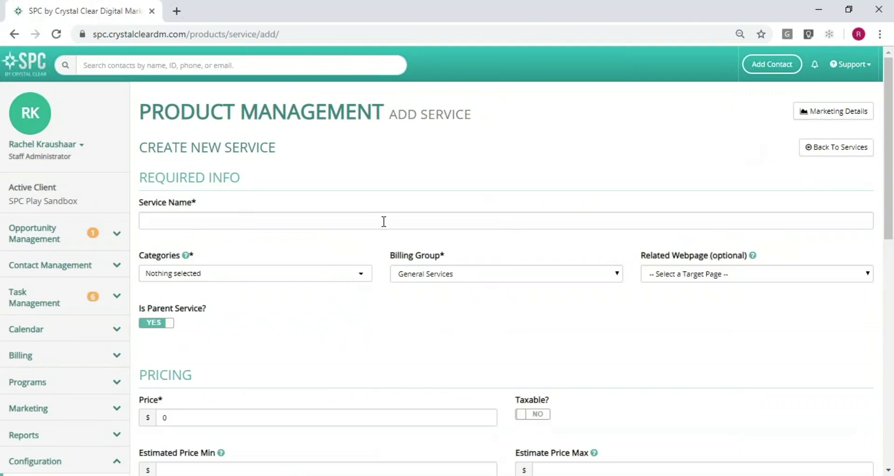
click(370, 218)
text(LHR - Lip)
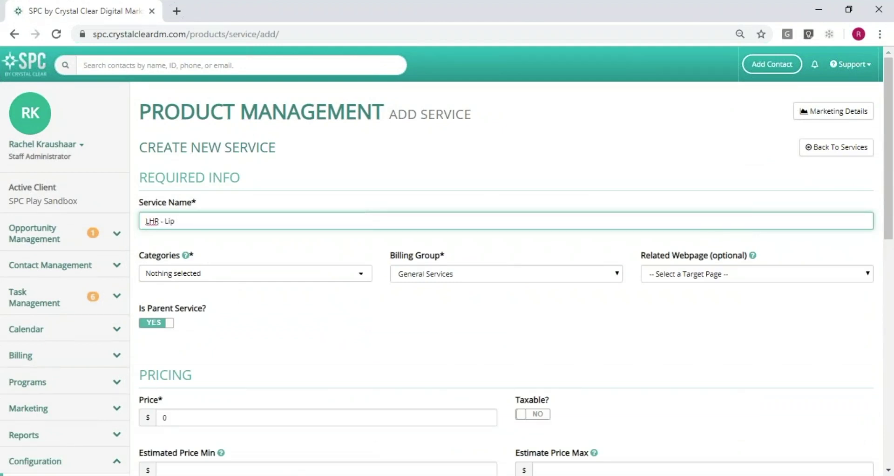
Assign the LHR - Lip service to the LASER / LASER HAIR REMOVAL category
click(312, 275)
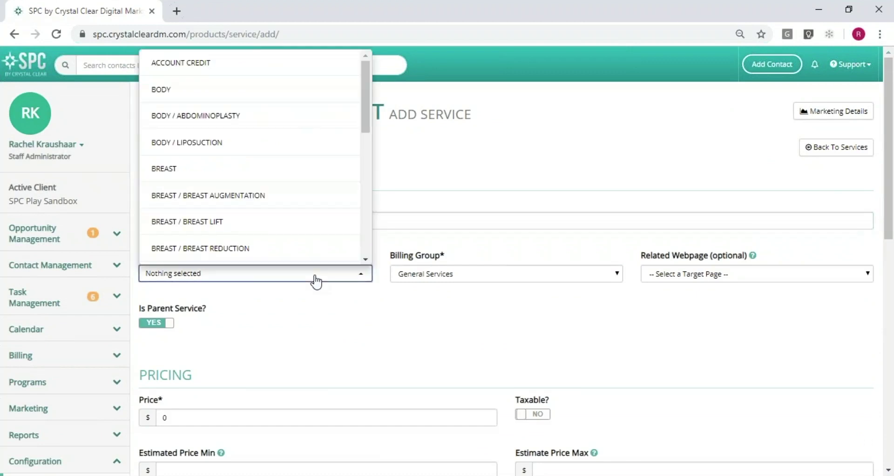
drag(365, 126, 367, 232)
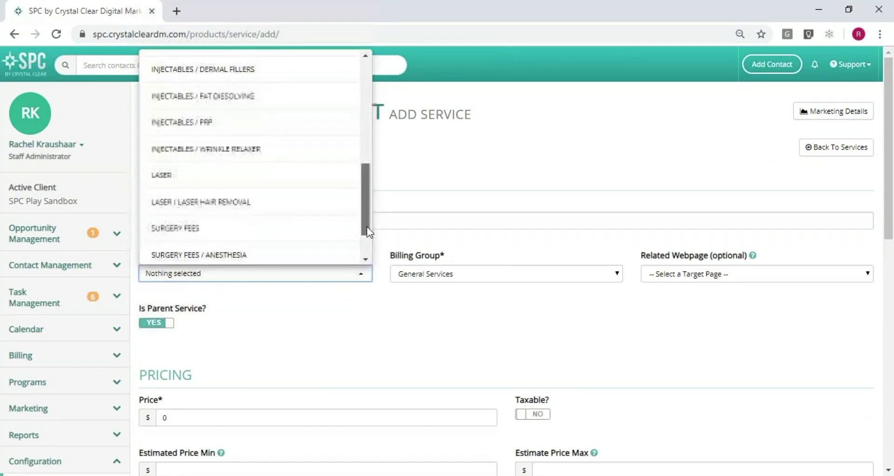
click(247, 204)
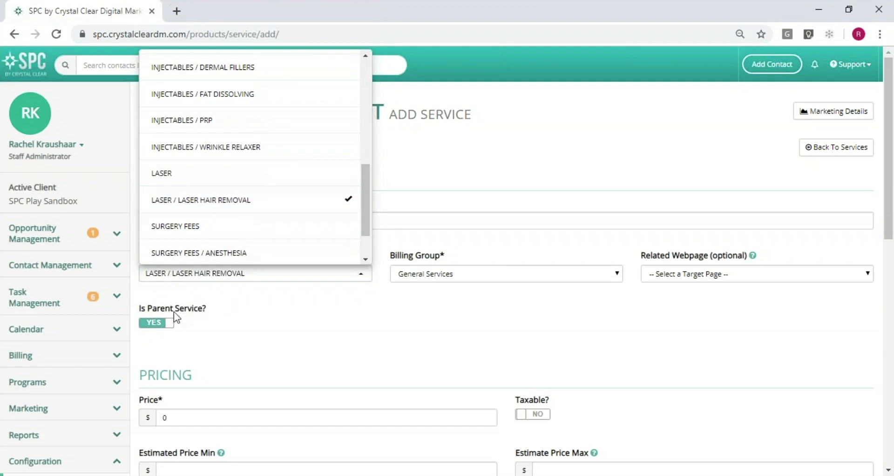
click(194, 314)
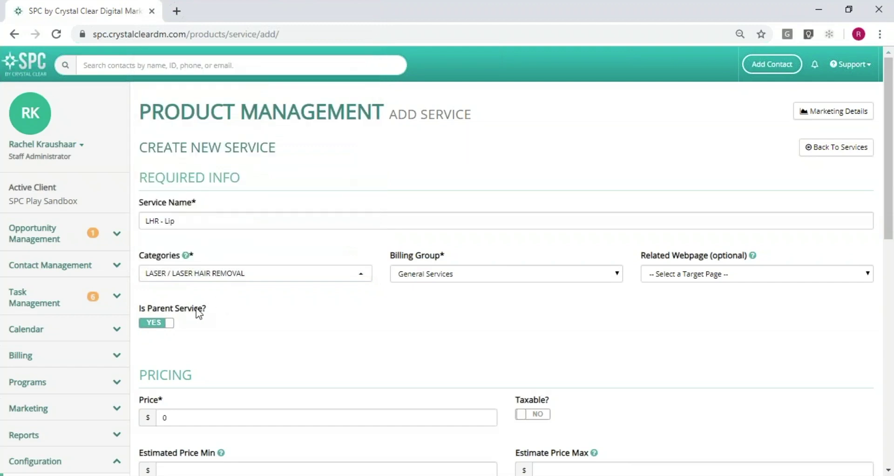
Mark LHR - Lip as not a parent service and choose Laser Hair Removal as its parent service
click(161, 323)
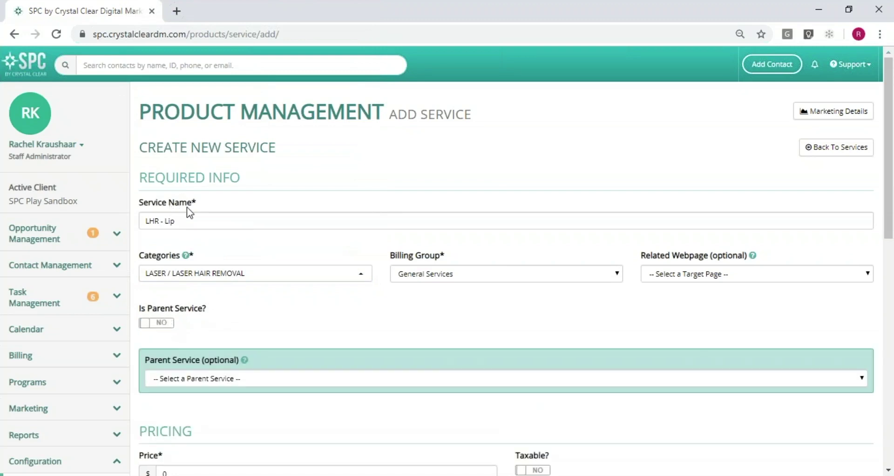
click(205, 380)
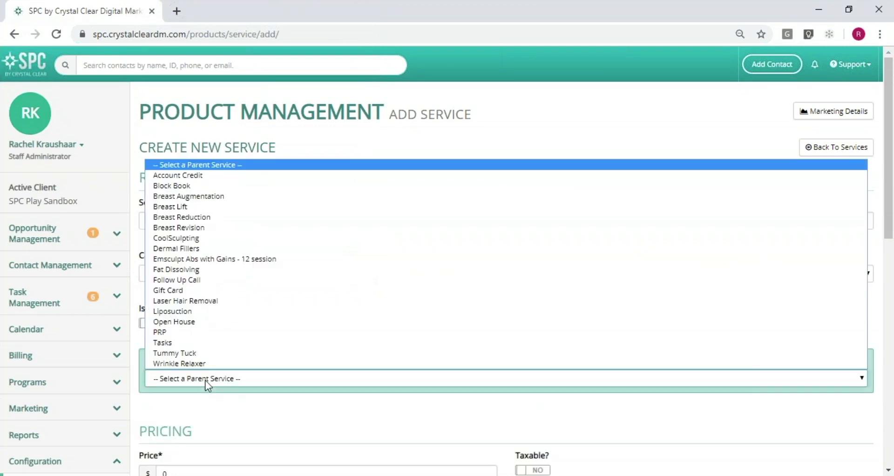
click(200, 301)
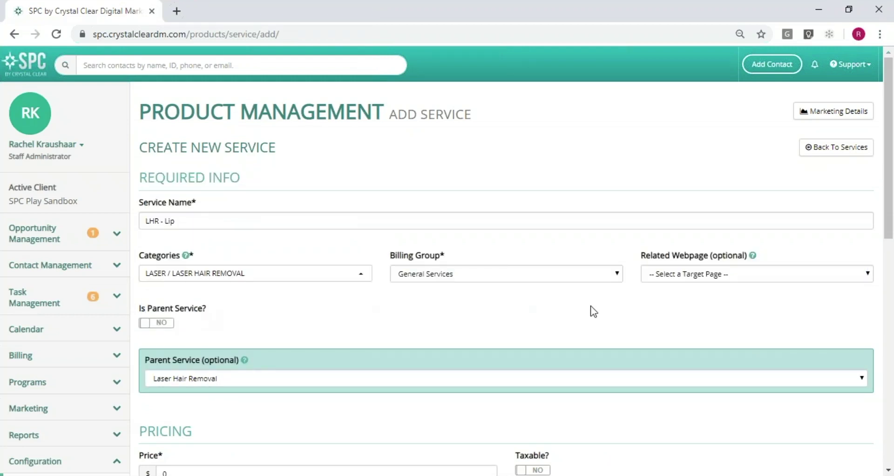
Set the price of the LHR - Lip service to $35
scroll(887, 261, down, 2)
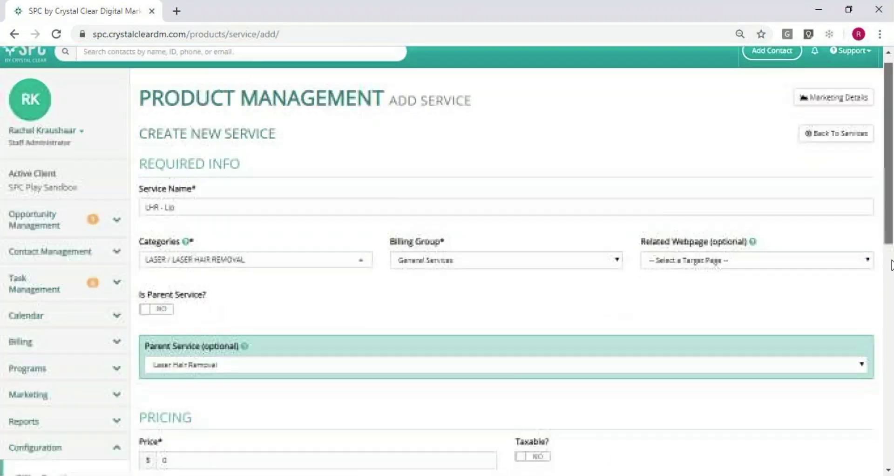
scroll(892, 292, down, 3)
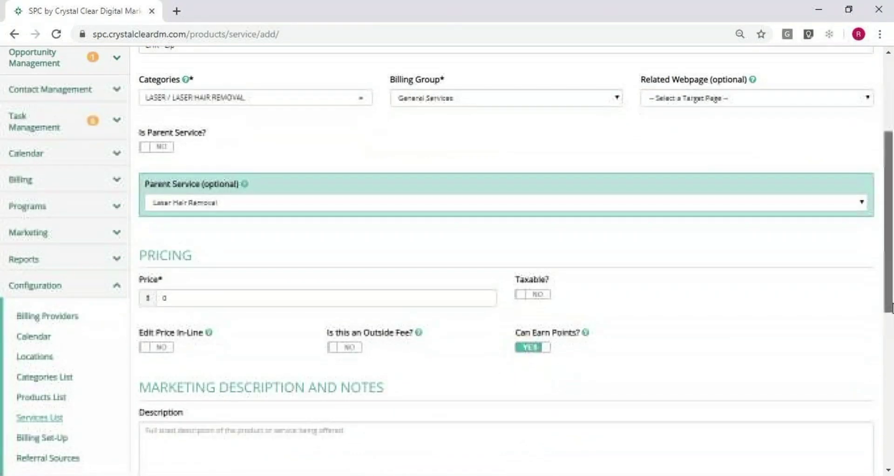
click(377, 281)
key(BackSpace)
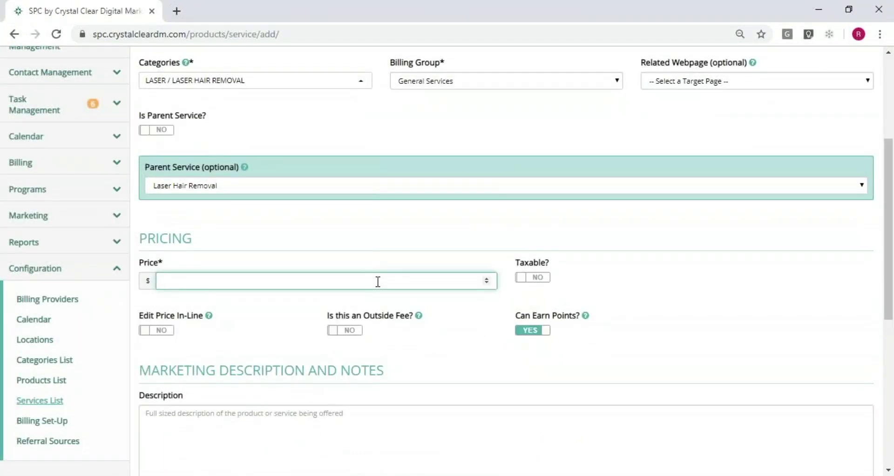
text(35)
click(272, 302)
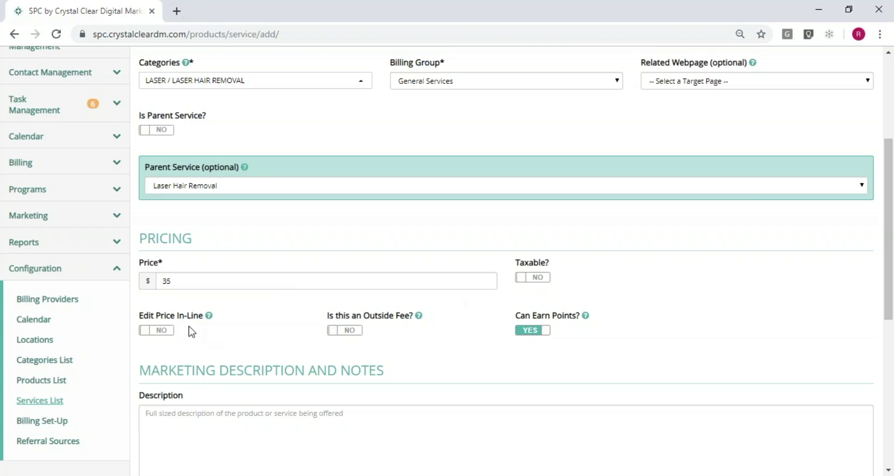
Try the Edit Price In-Line option on and off, and view the help for the outside fee option
click(153, 331)
click(163, 330)
mouse_move(417, 315)
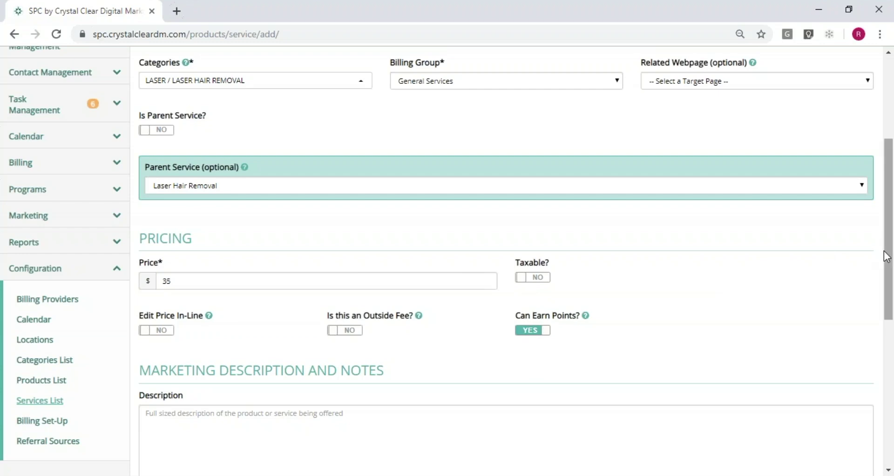
Save the LHR - Lip service and check its entry under Laser Hair Removal in the services list
drag(888, 258, 892, 383)
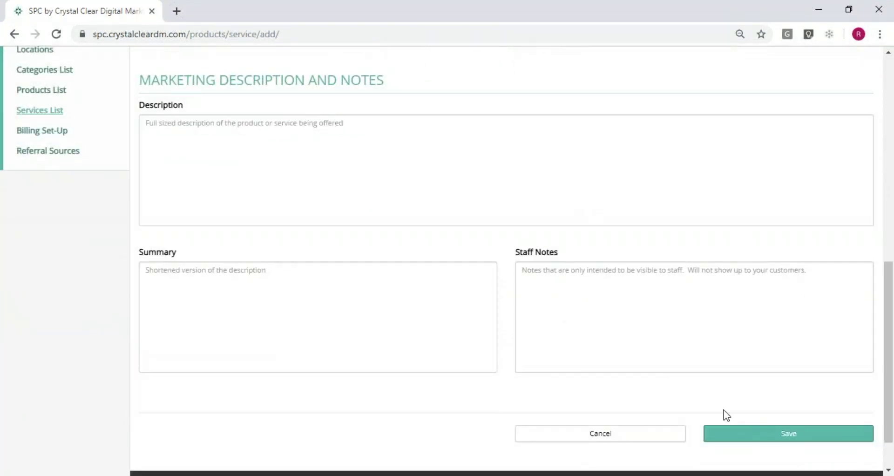
click(746, 434)
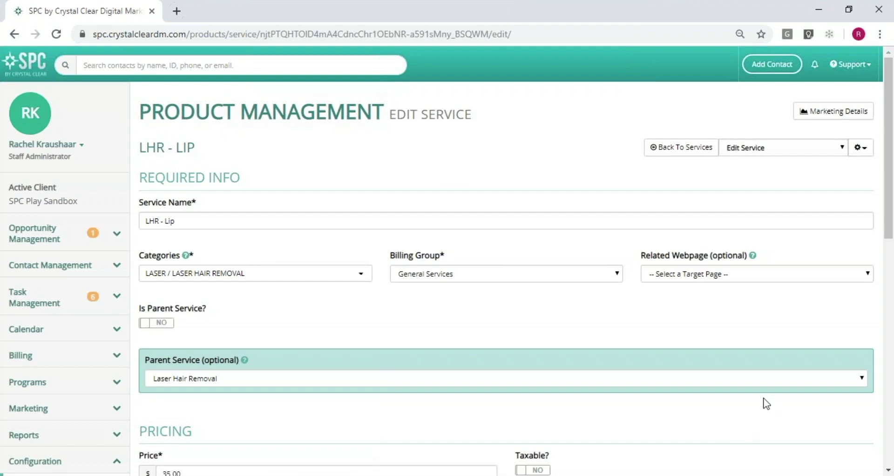
click(688, 155)
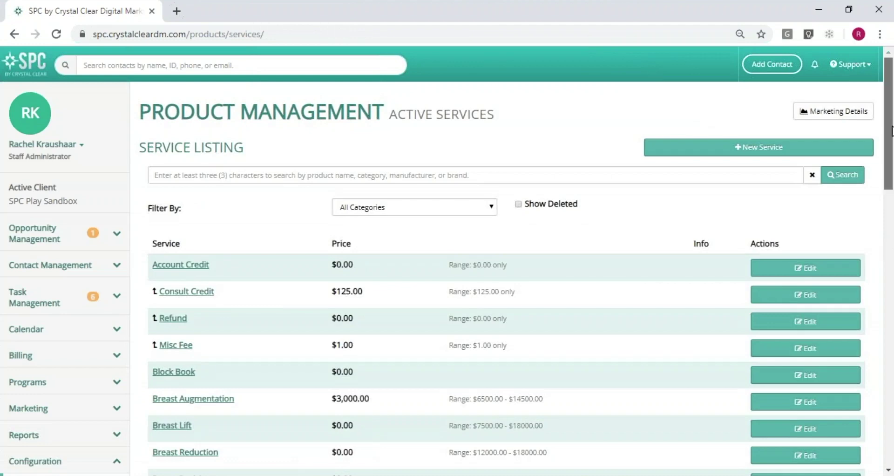
scroll(893, 193, down, 2)
scroll(893, 193, down, 5)
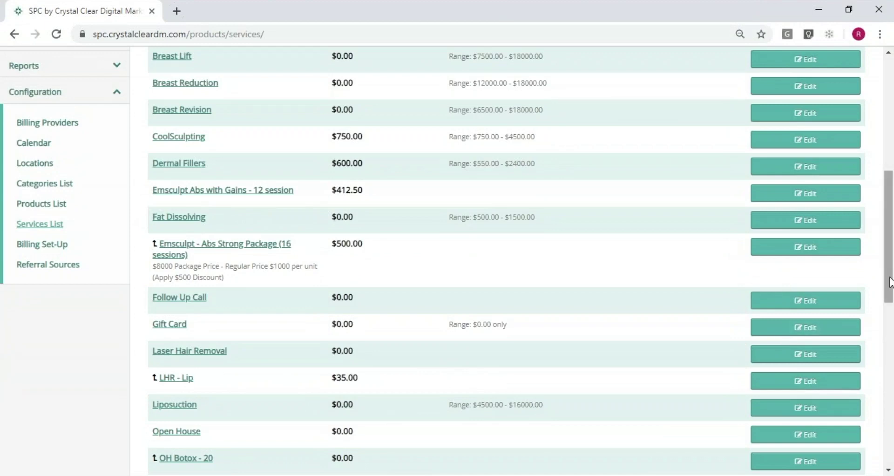
Filter the services list to show only the LASER category
drag(891, 283, 890, 166)
click(469, 206)
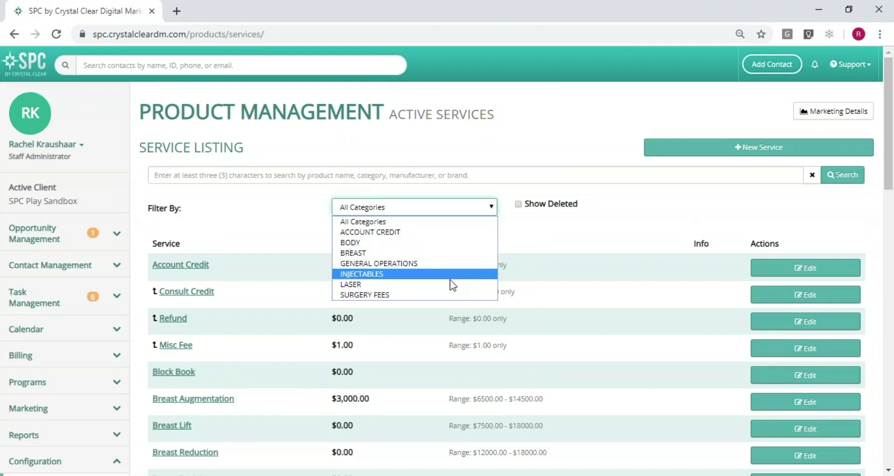
click(359, 285)
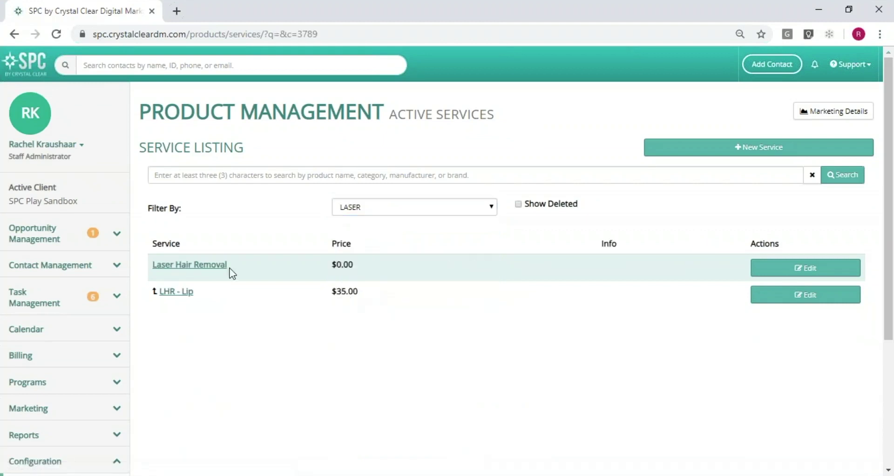